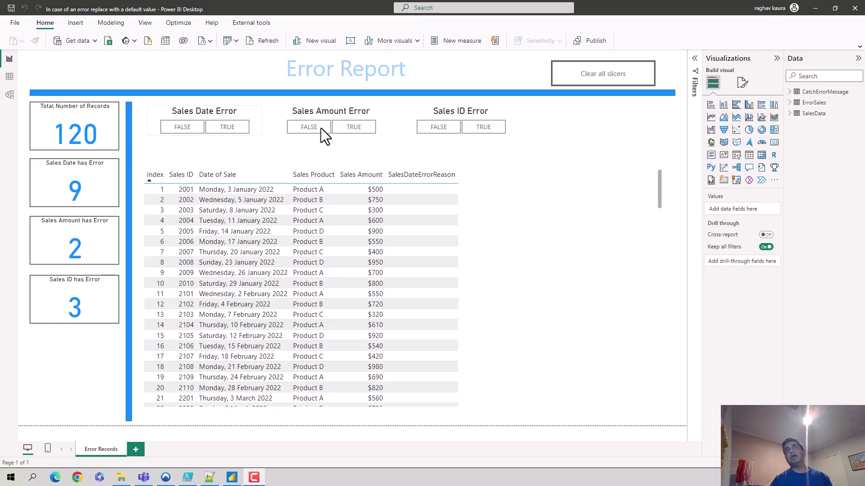
Launch Power Query Editor via Transform data for SalesData and show the Add Column commands
left_click(235, 40)
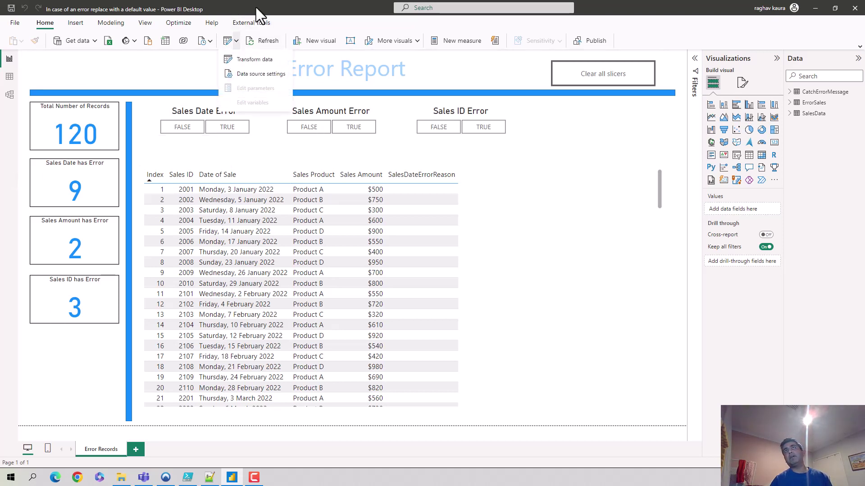
left_click(241, 64)
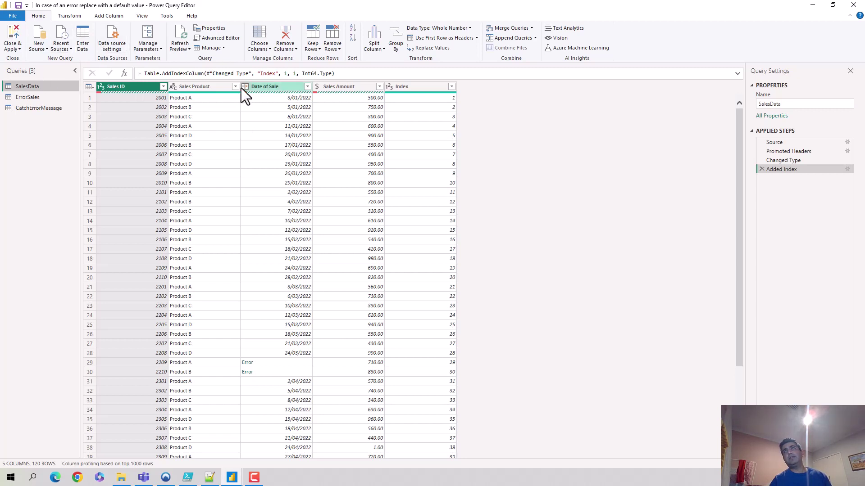
left_click(111, 15)
Create a custom column named 'Date Of Sale Error Handled'
left_click(45, 36)
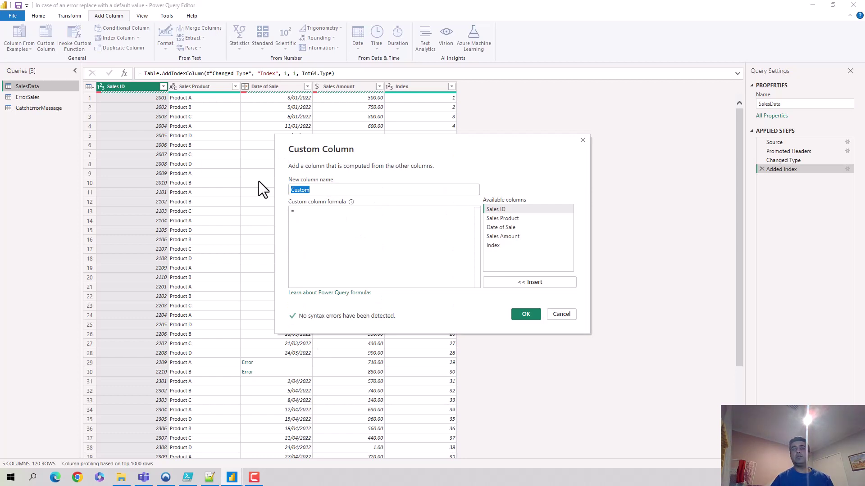
type("Date")
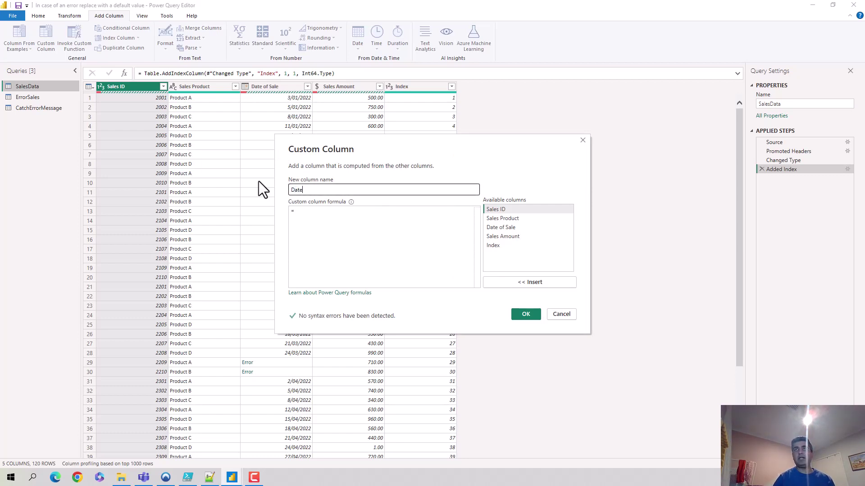
key("BackSpace")
key("BackSpace")
key("BackSpace")
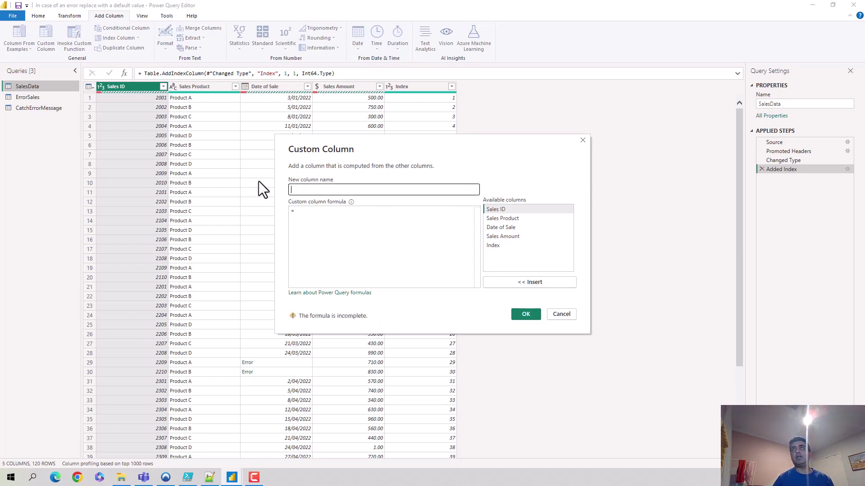
type("Date O")
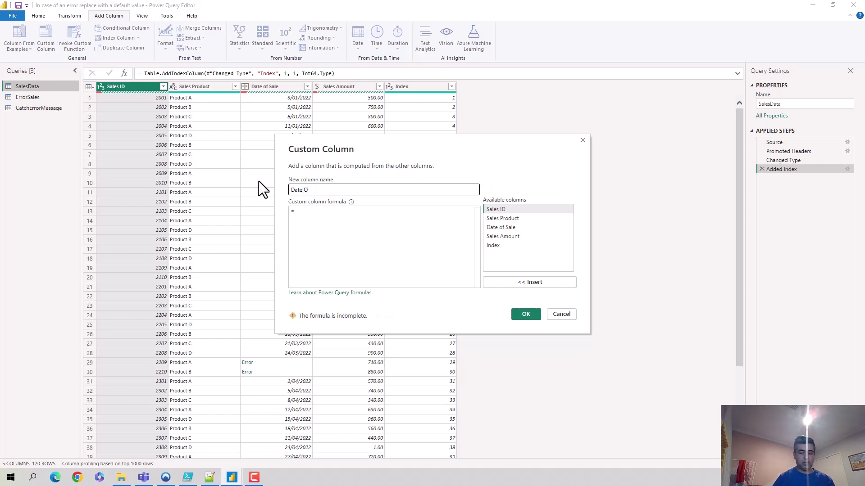
type("f Sale ")
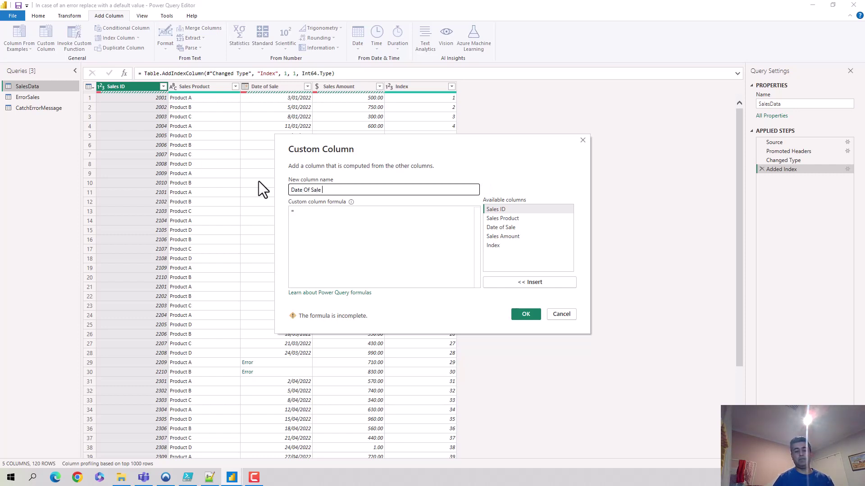
type("Err")
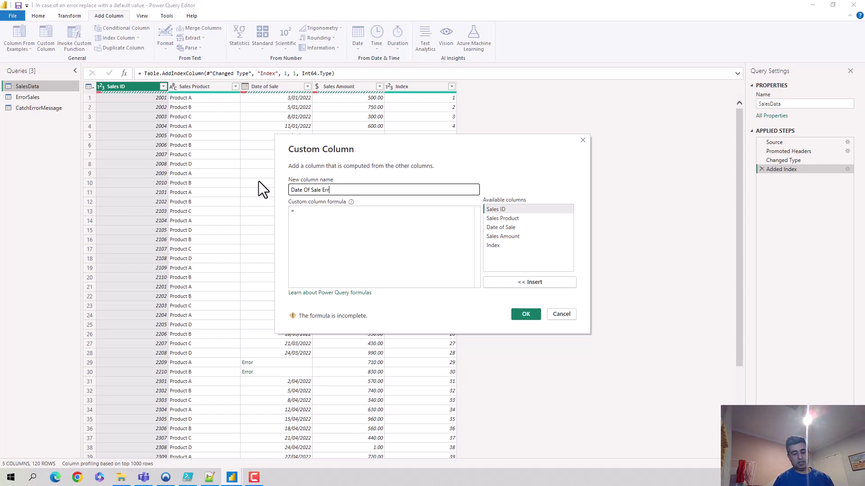
type("or Handled")
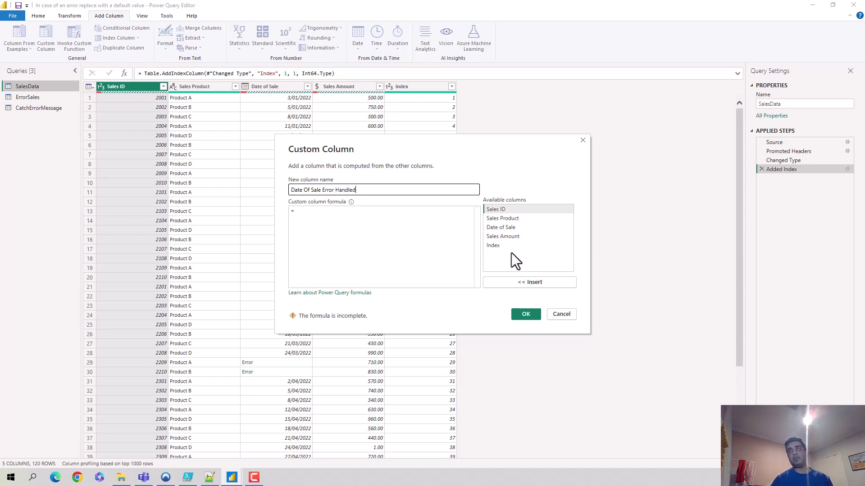
left_click(386, 219)
Copy the prepared try/catch formula from the Notepad++ notes
left_click(210, 477)
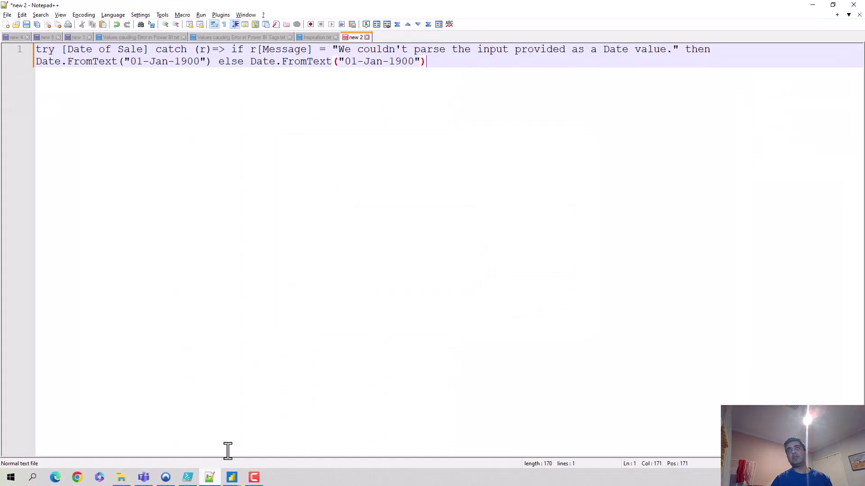
left_click_drag(459, 60, 36, 51)
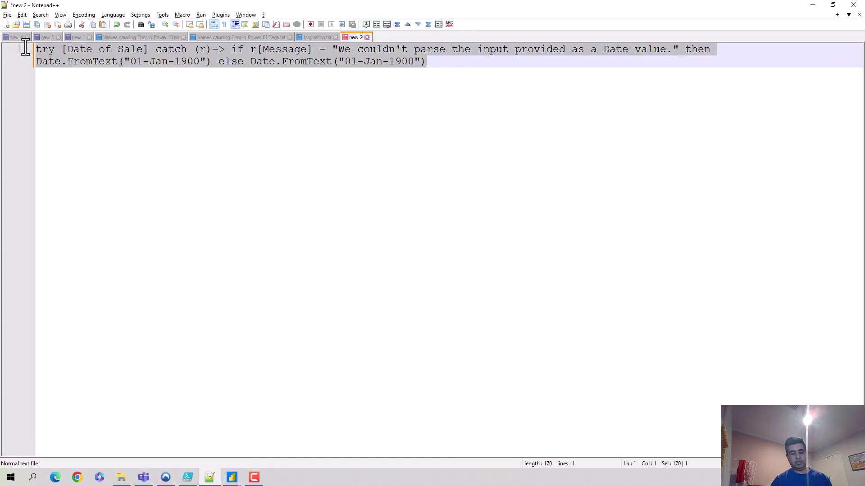
key("alt+Tab")
Paste the try [Date of Sale] catch formula and review its 01-Jan-1900 fallback branch
left_click(331, 217)
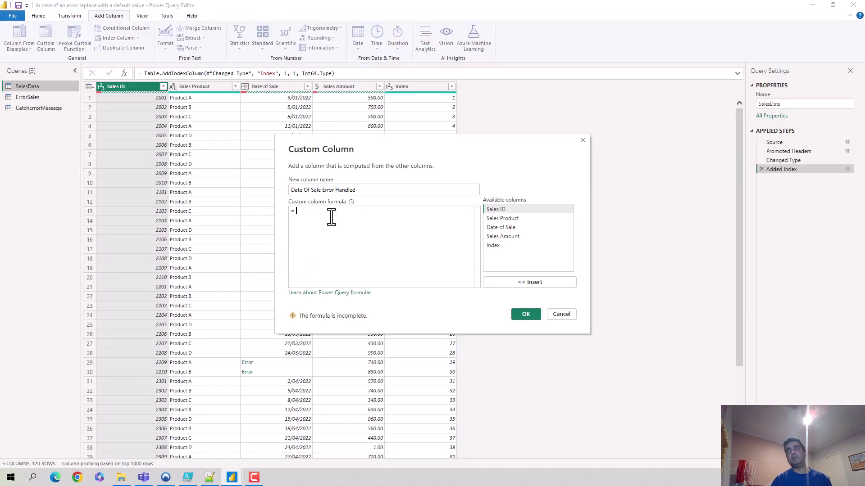
type("try [Date of Sale] catch (r)=> if r[Message] = \"We couldn't parse the input provided as a Date value.\" then Date.FromText(\"01-Jan-1900\") else Date.FromText(\"01-Jan-1900\")")
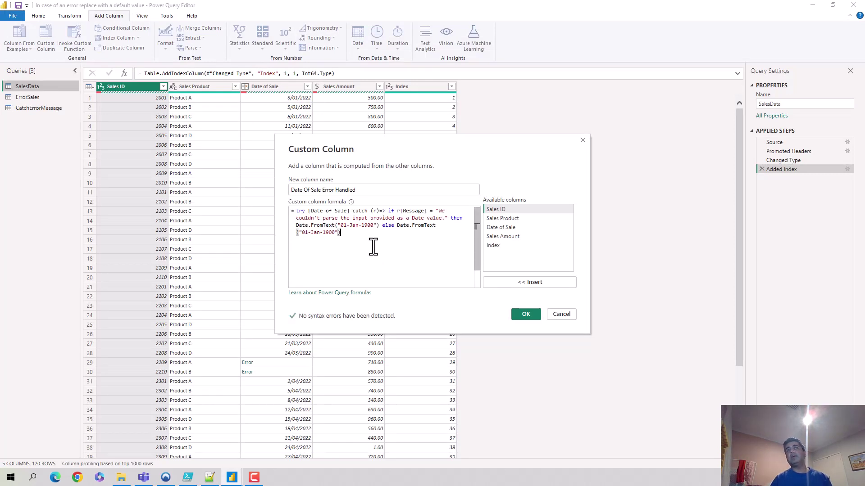
left_click_drag(308, 212, 349, 211)
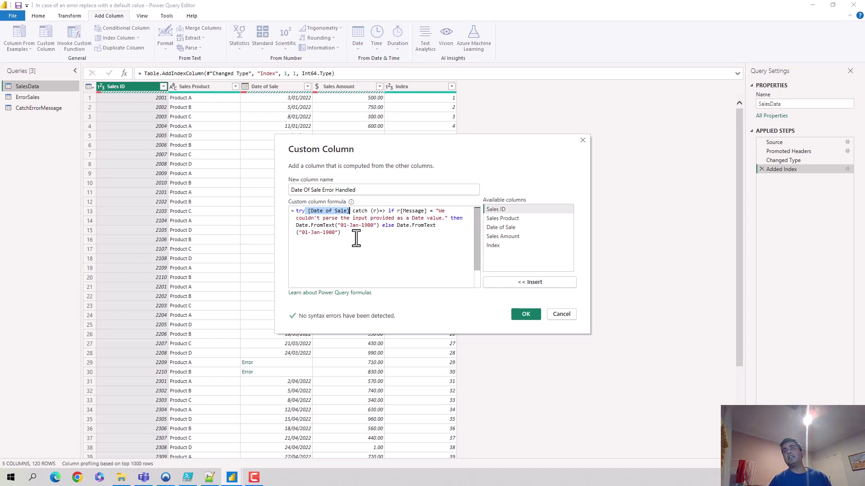
left_click(364, 239)
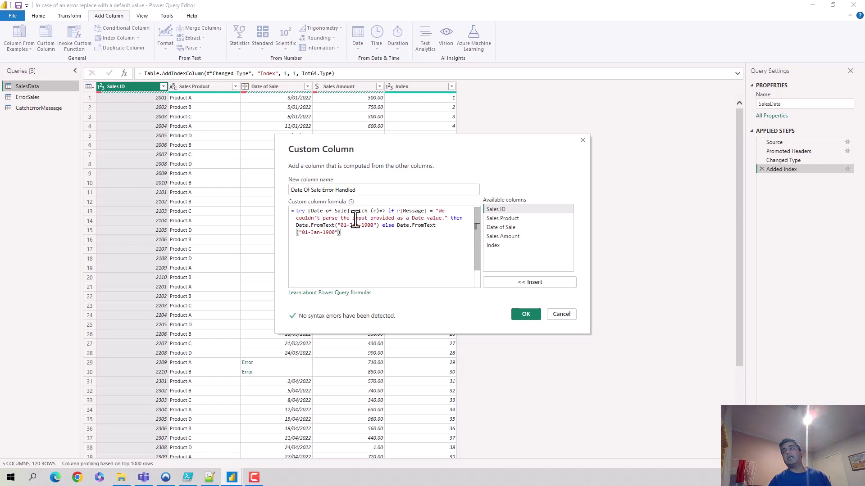
left_click_drag(352, 211, 448, 218)
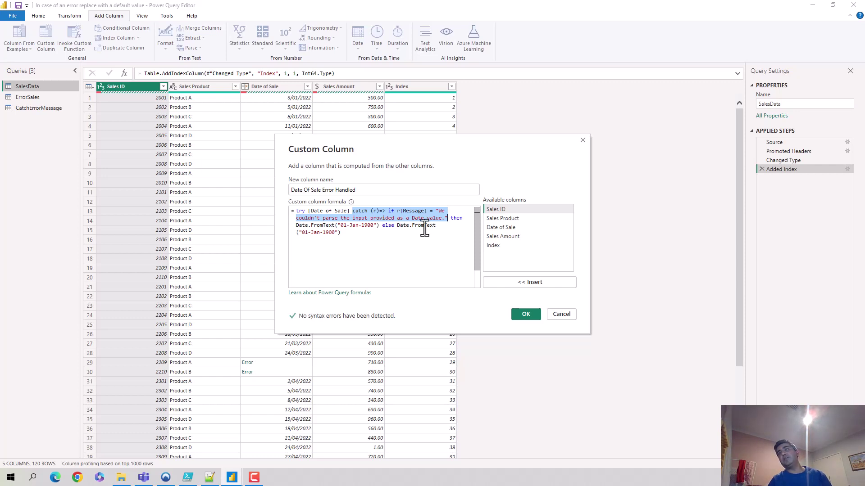
left_click_drag(379, 225, 435, 226)
left_click(433, 243)
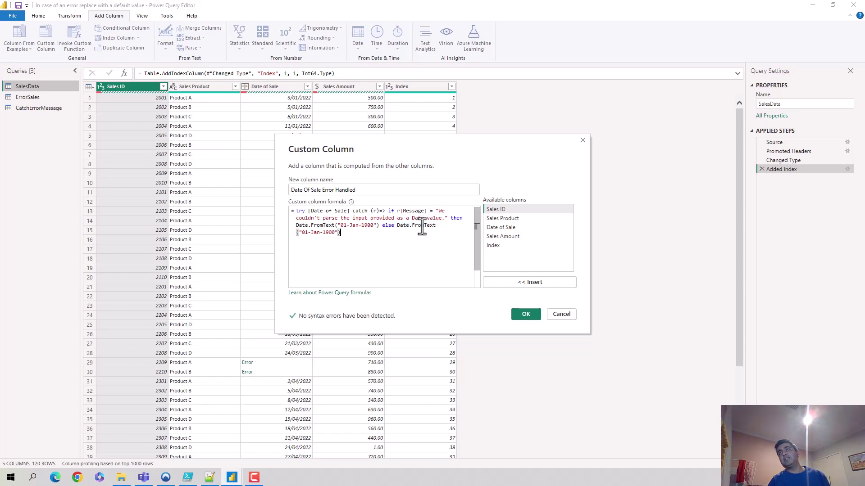
Create the column, then reopen Added Custom to review the try expression and fallback date
left_click(525, 315)
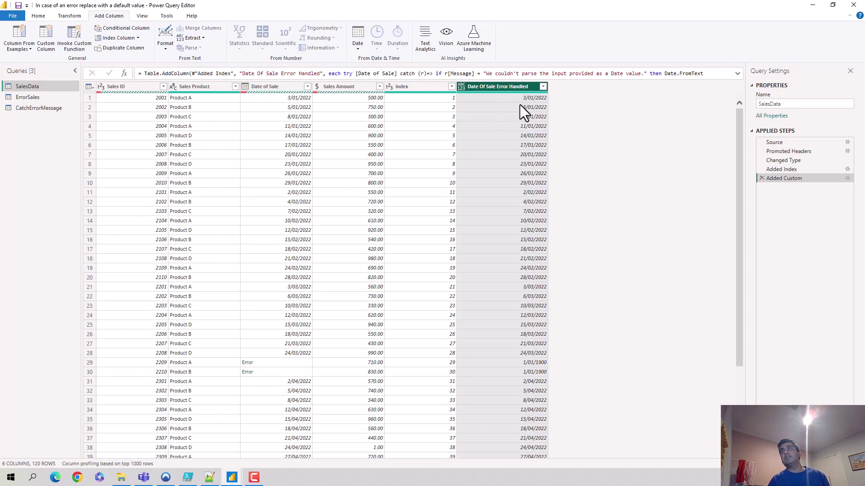
left_click(847, 178)
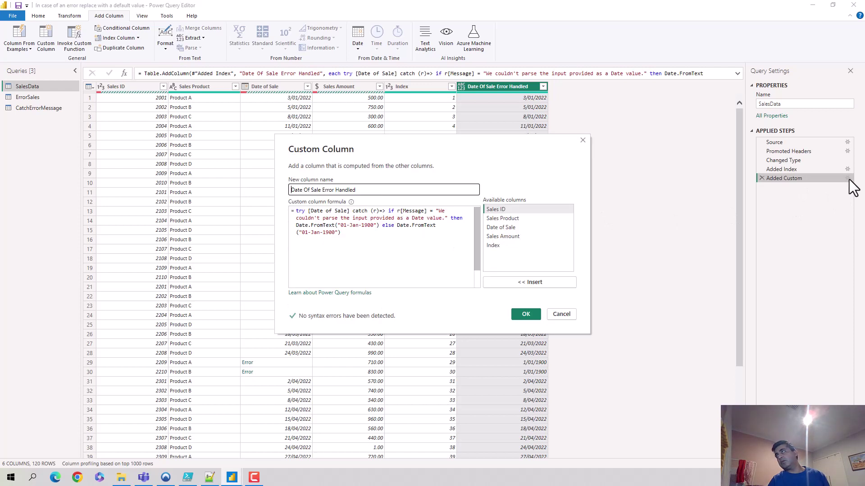
left_click(305, 211)
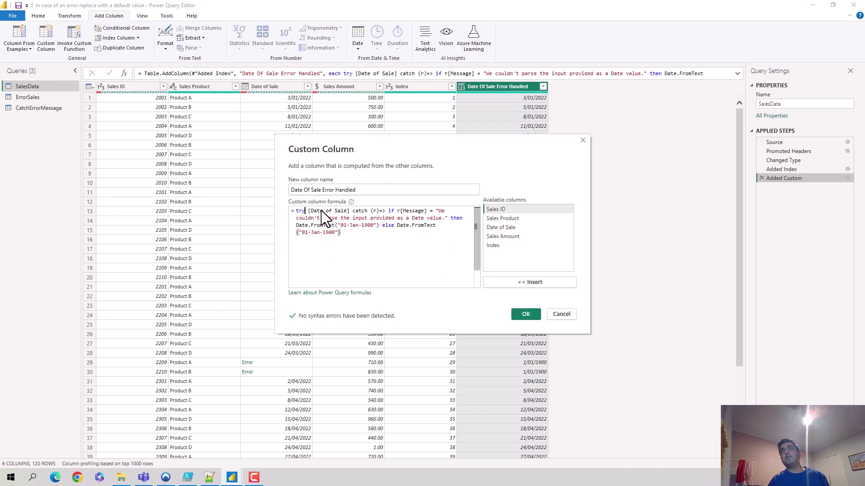
left_click_drag(306, 210, 354, 210)
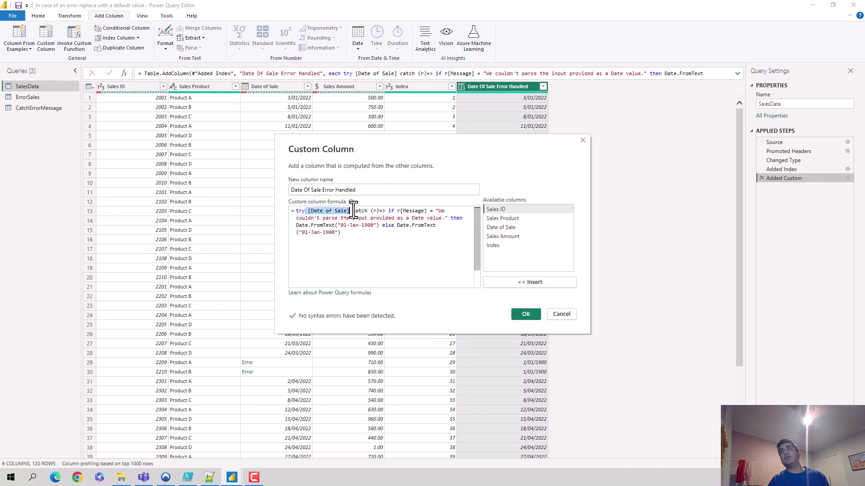
left_click(352, 211)
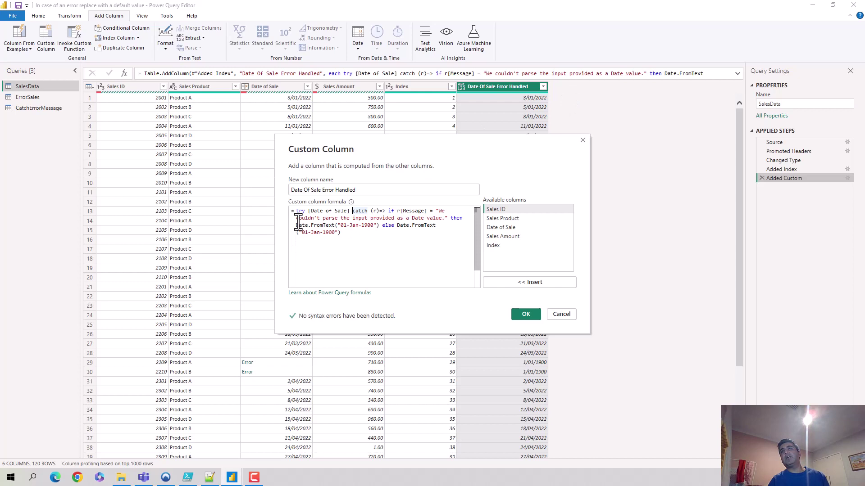
left_click_drag(297, 219, 444, 223)
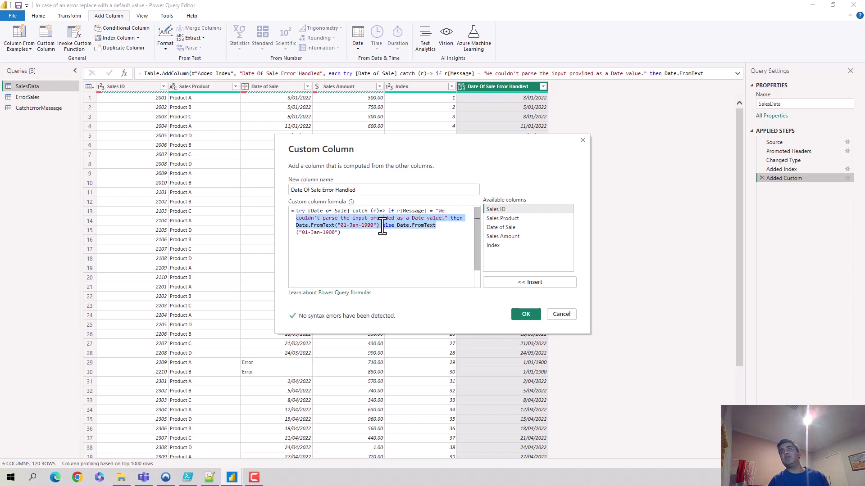
left_click(359, 243)
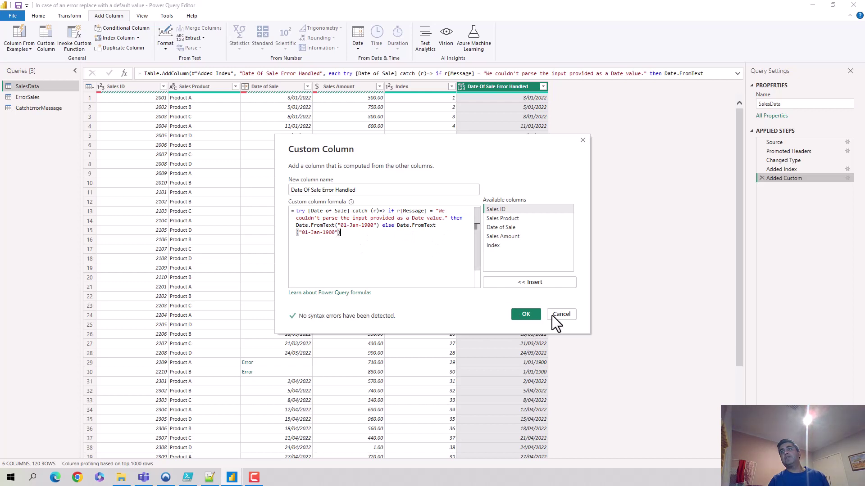
left_click(525, 315)
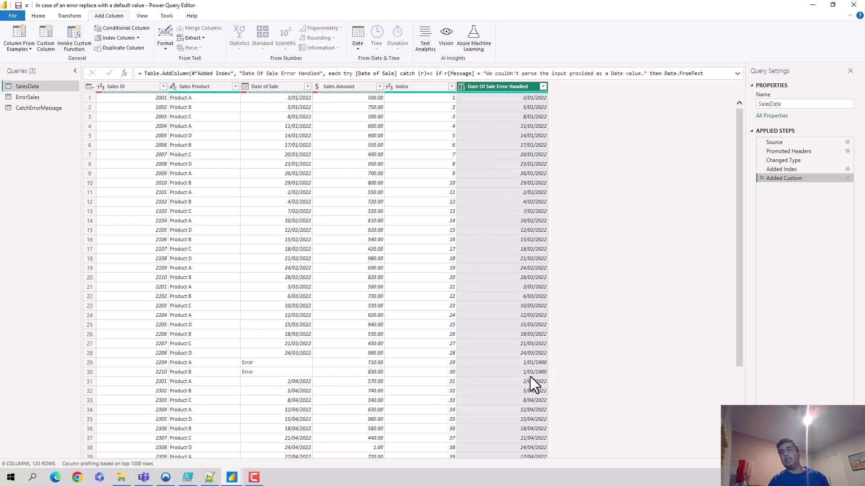
scroll(531, 377, "down", 10)
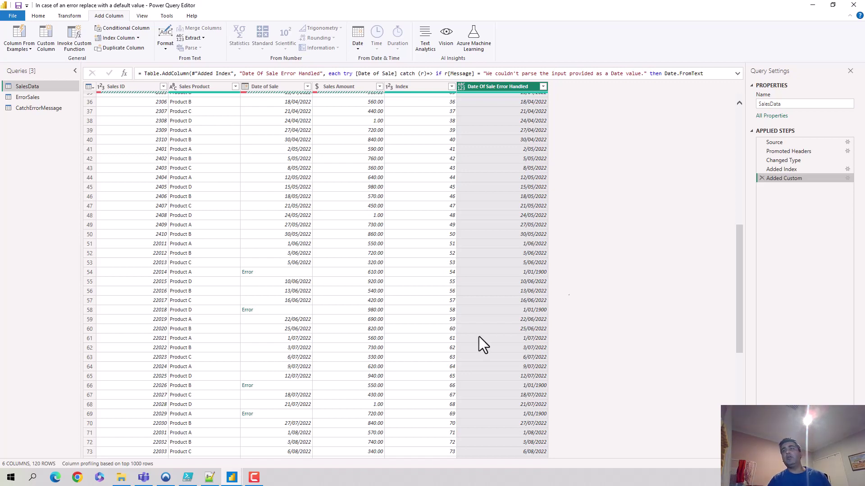
In Notepad++, go over the try expression, r[Message] check and fallback dates, then minimize it
left_click(209, 477)
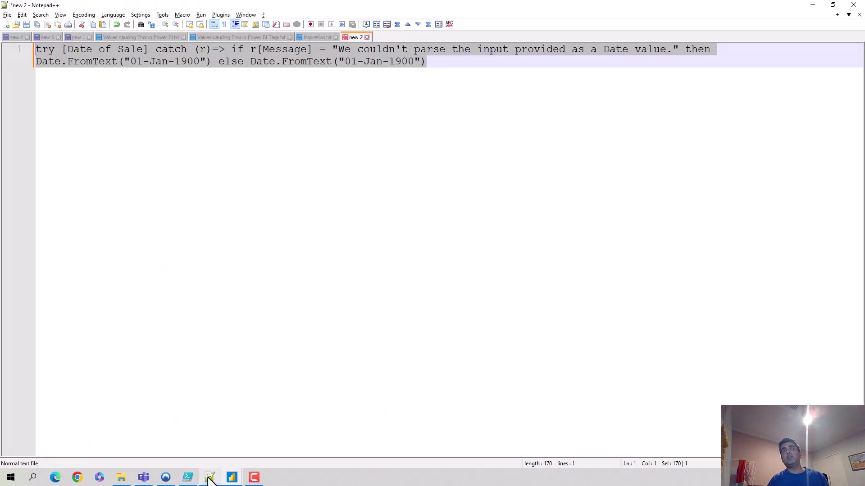
left_click(201, 91)
left_click_drag(62, 49, 148, 48)
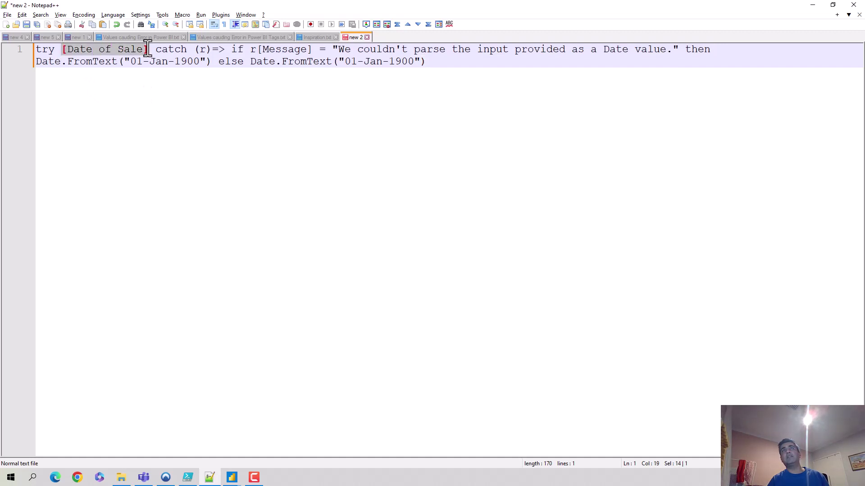
left_click_drag(250, 50, 212, 60)
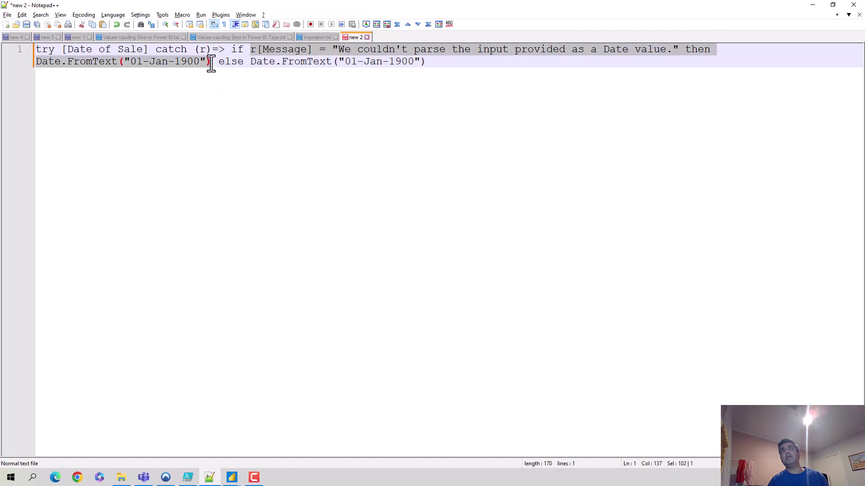
left_click(218, 72)
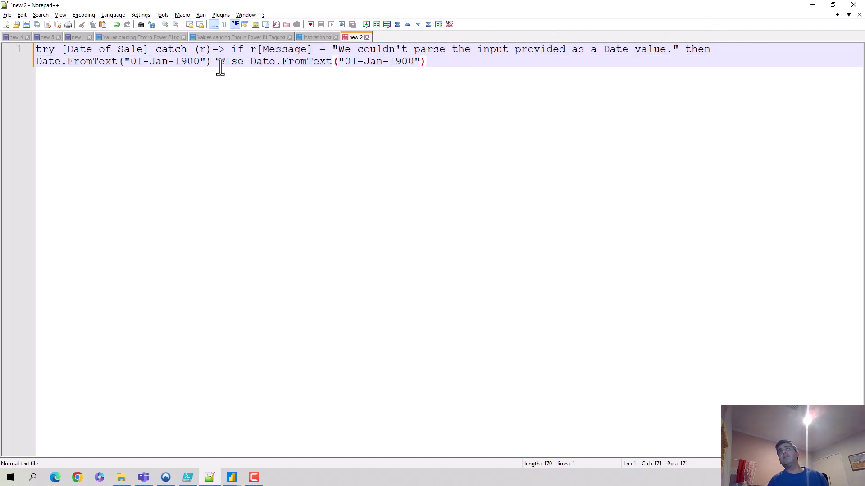
left_click_drag(218, 61, 436, 60)
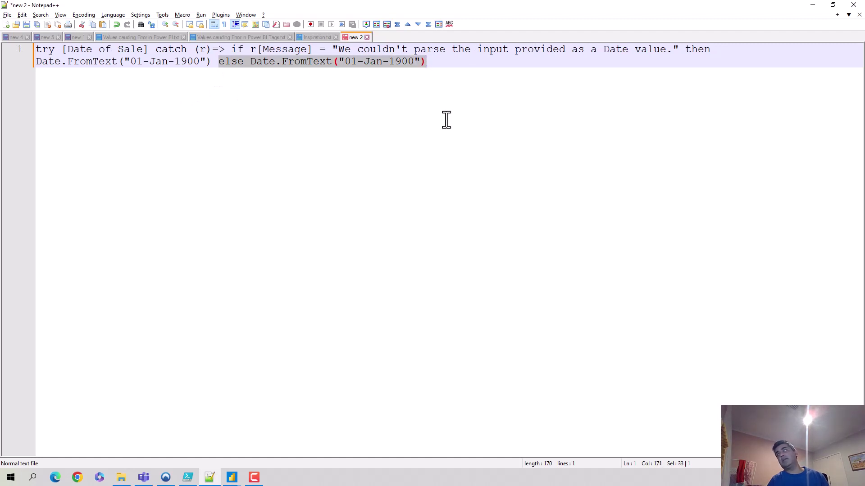
left_click(811, 5)
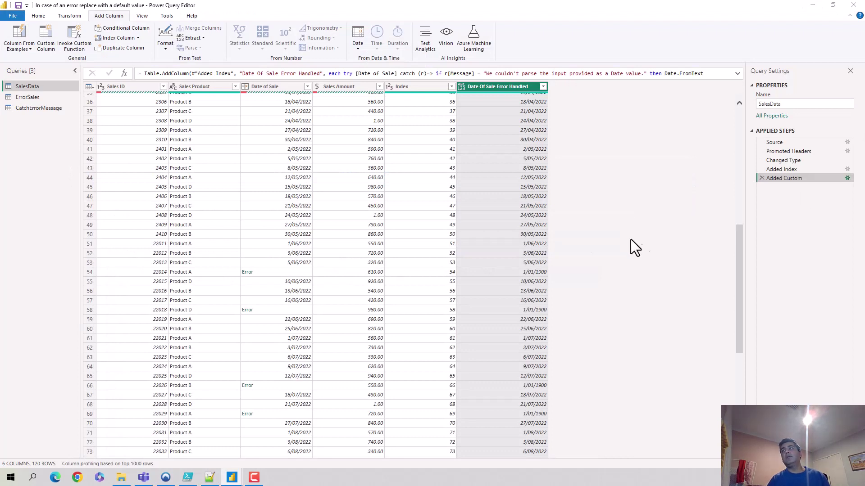
Reopen the Added Custom step's Custom Column dialog from its gear icon
left_click(847, 178)
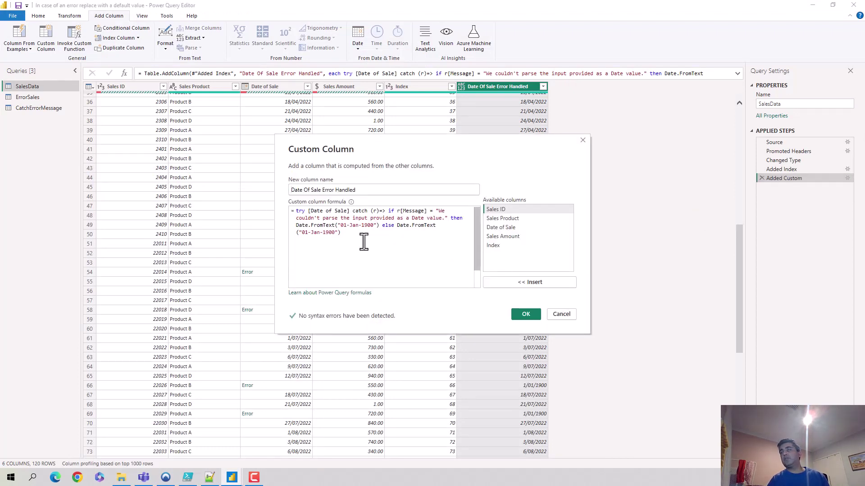